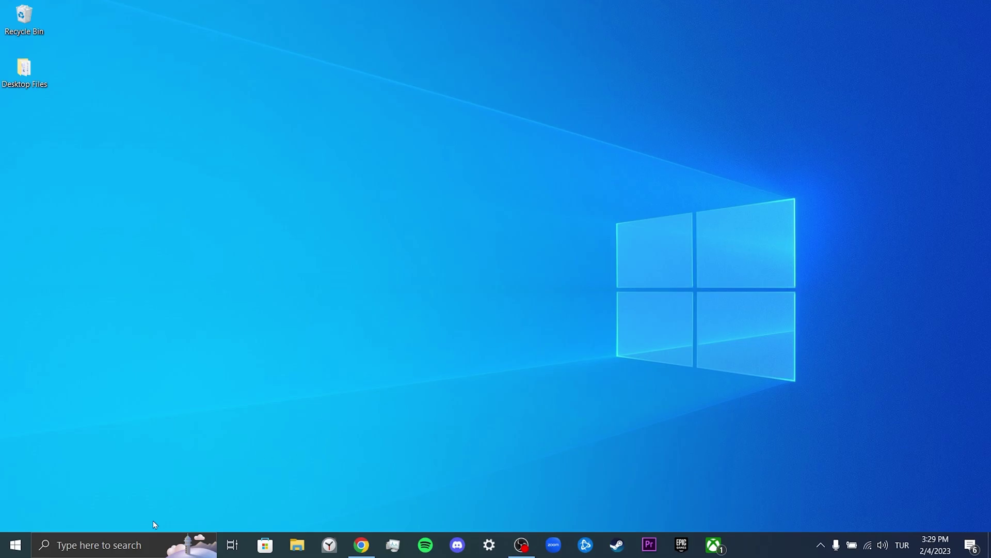
Open Windows Defender Firewall under Control Panel's System and Security.
click(121, 543)
text(contro)
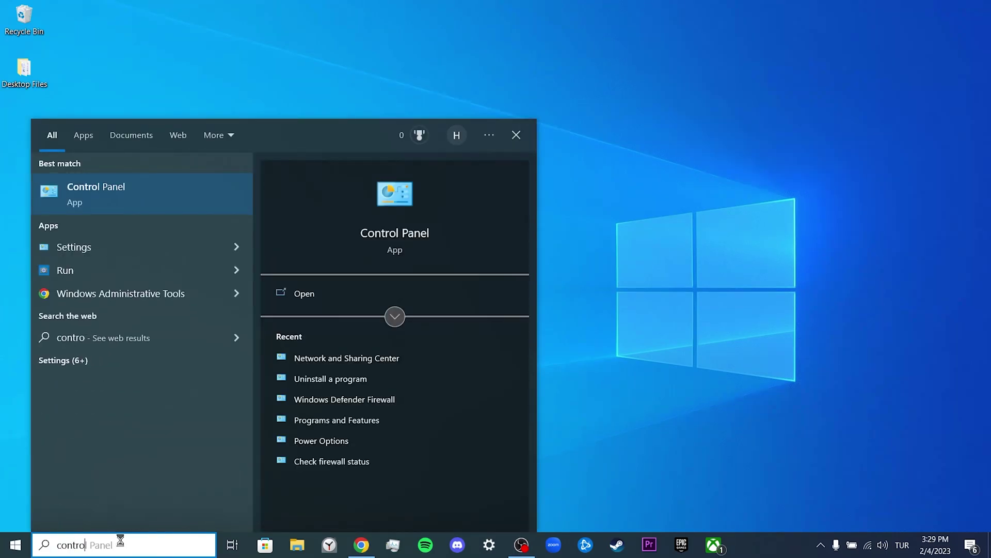
text(l panel)
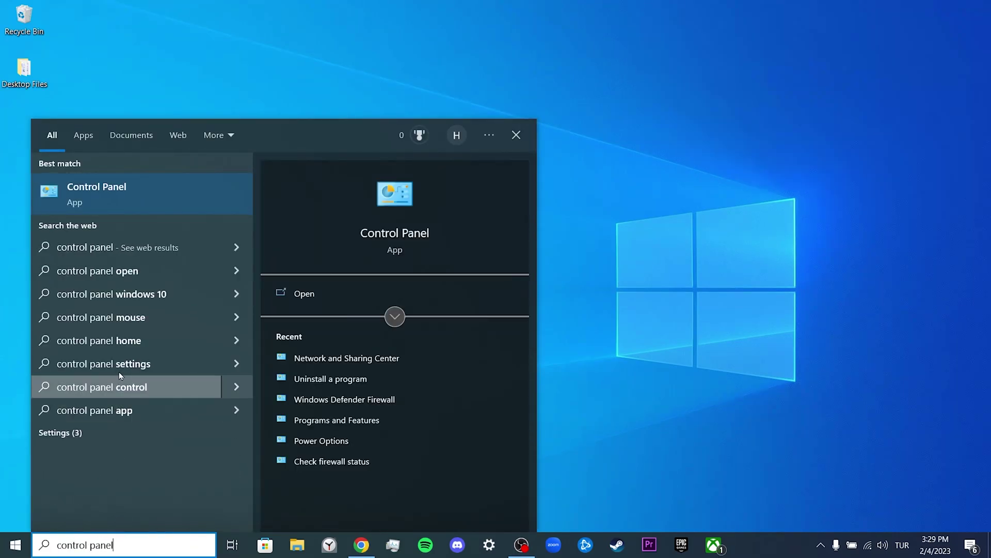
click(132, 198)
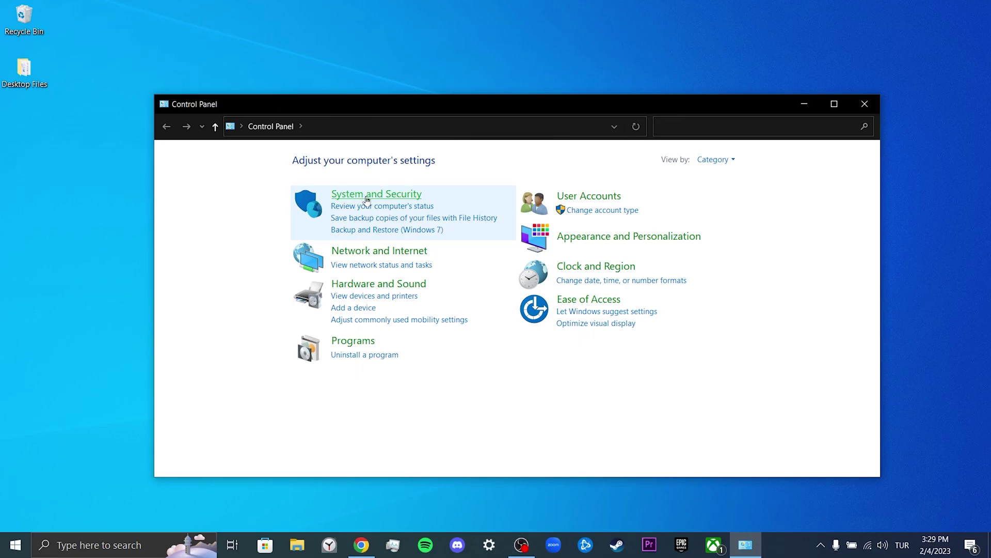
click(364, 196)
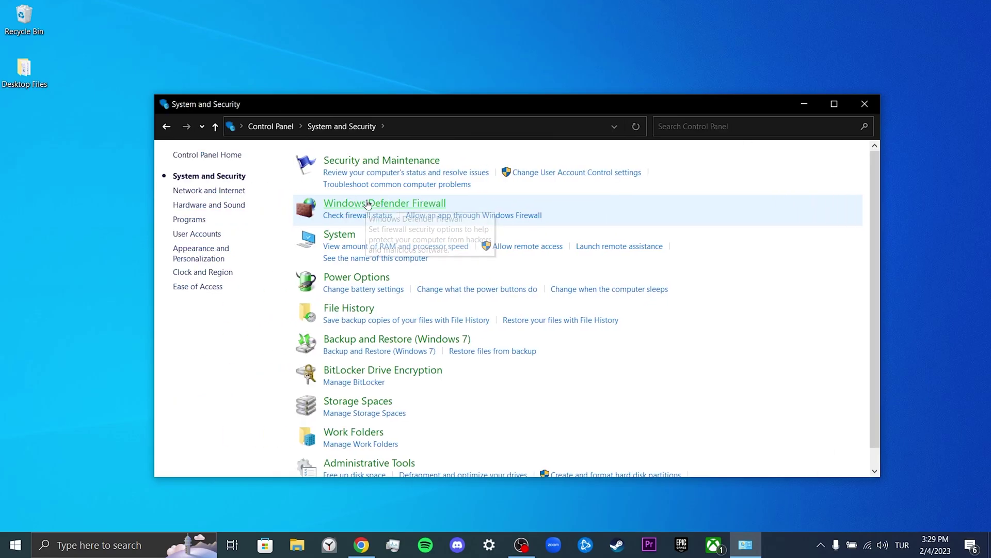
click(368, 204)
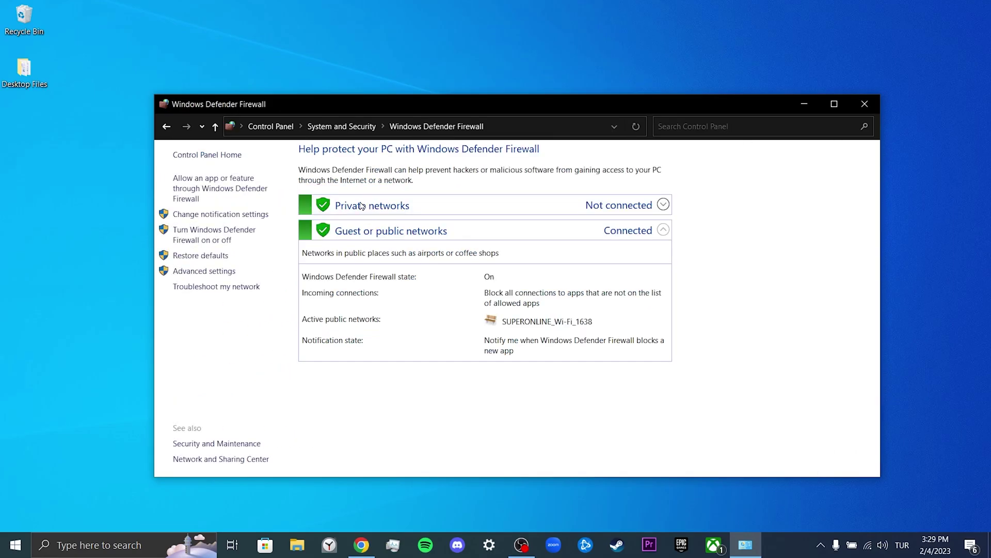
Turn off Windows Defender Firewall for both private and public networks and apply.
click(223, 235)
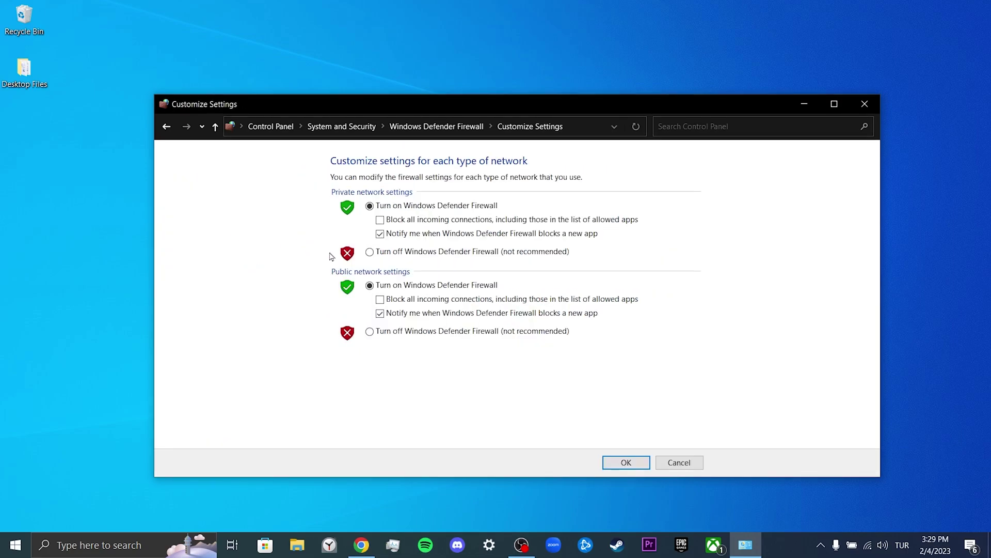
click(370, 252)
click(371, 331)
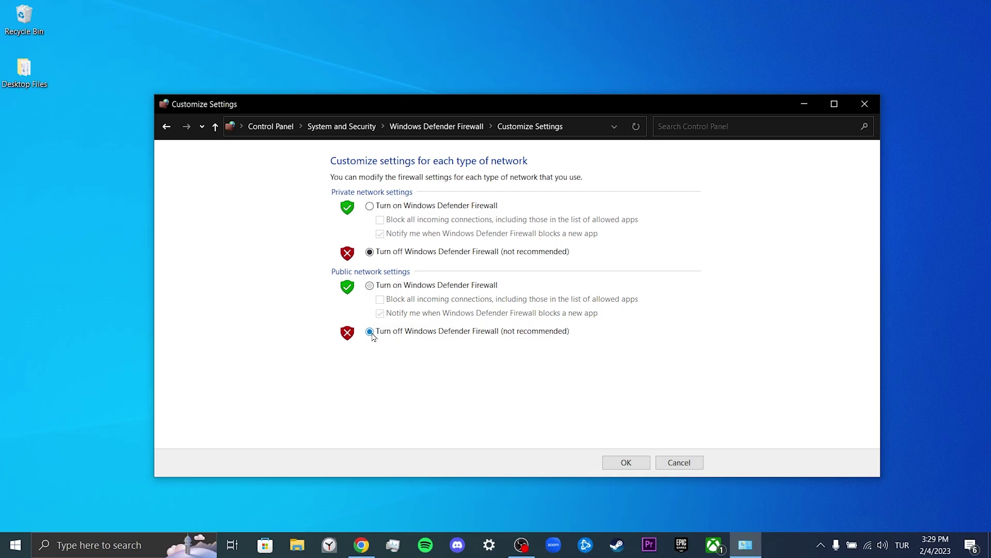
click(627, 462)
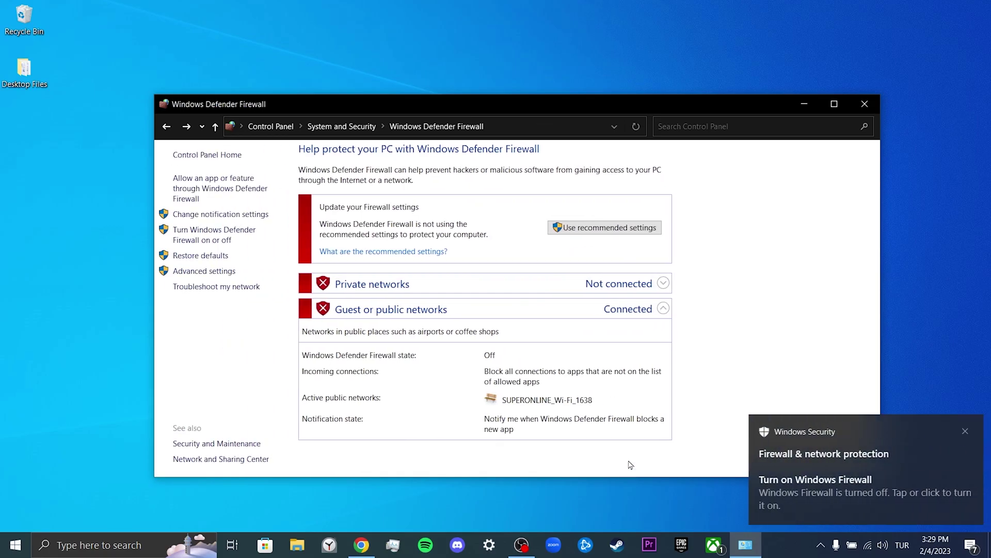
Close the firewall window and start downloading the Snap Camera 1.21.0 installer from Uptodown.
click(864, 106)
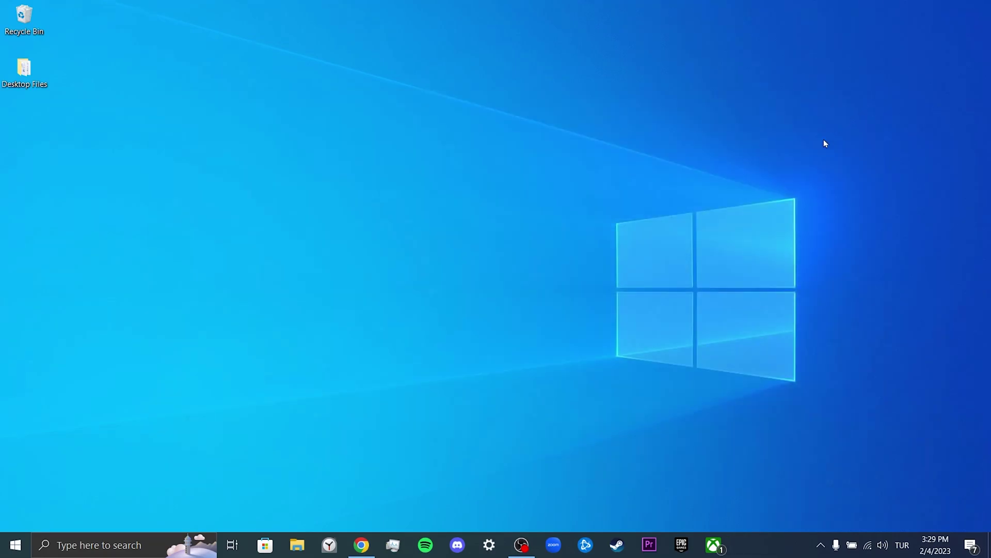
click(361, 545)
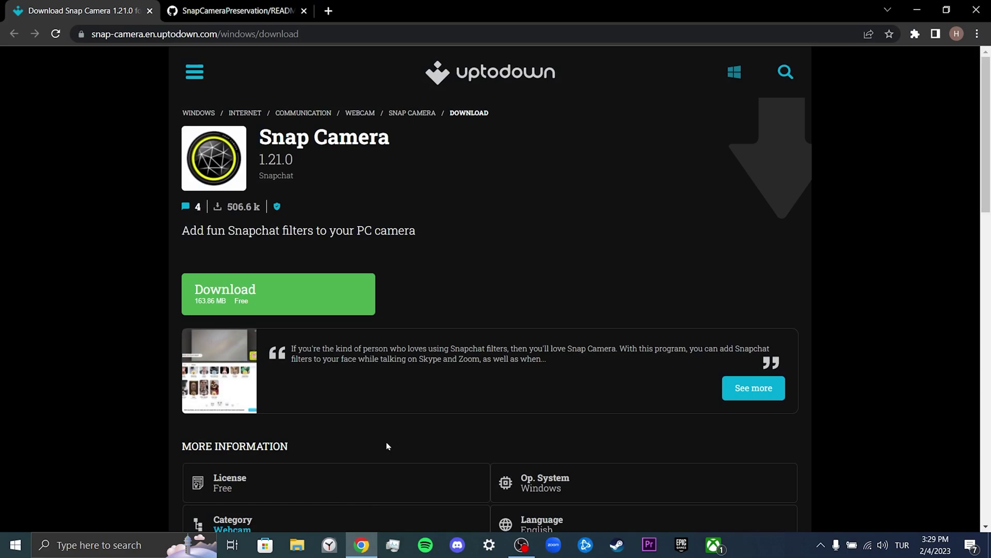
click(219, 300)
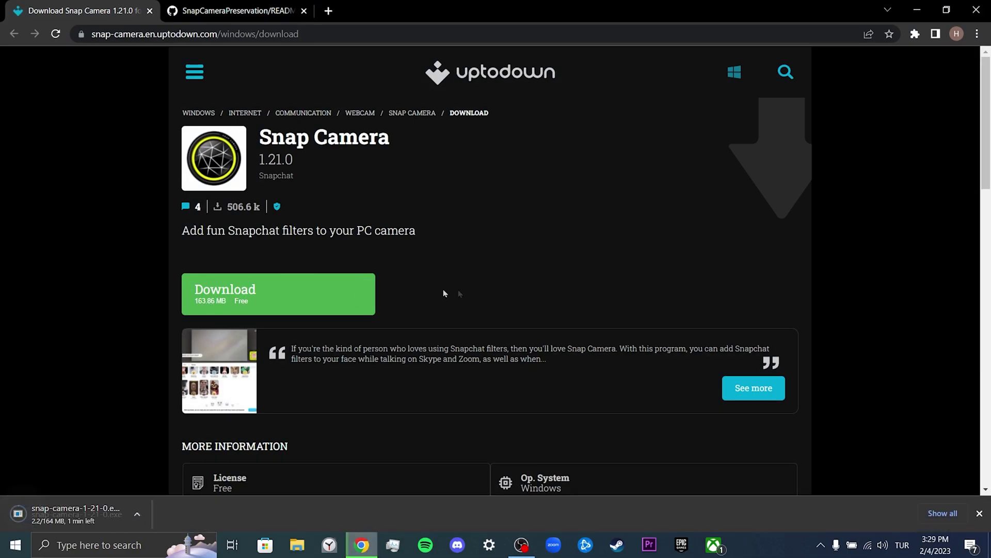
Copy the downloaded snap-camera-1-21-0 installer onto the desktop and hide the browser.
double_click(563, 12)
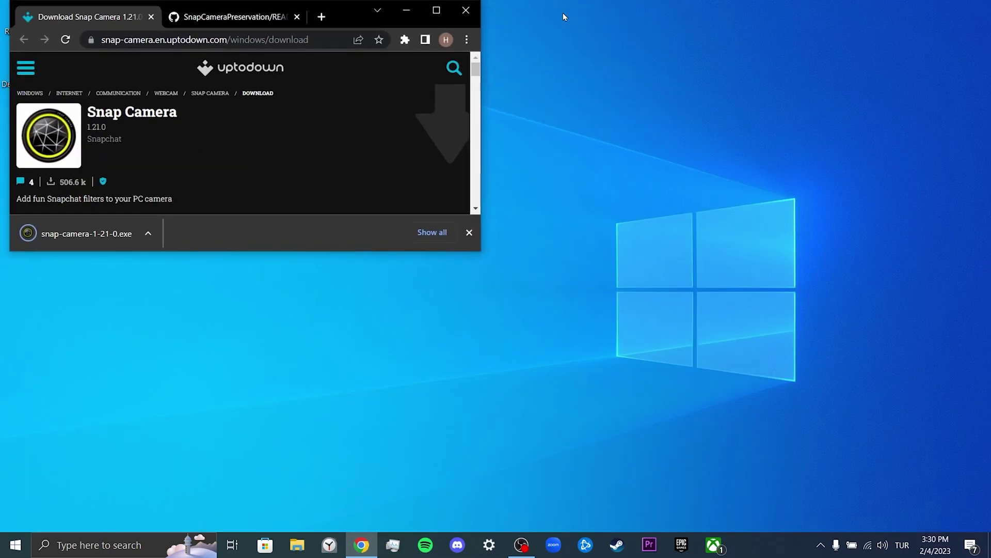
drag(57, 231, 690, 196)
key(super+d)
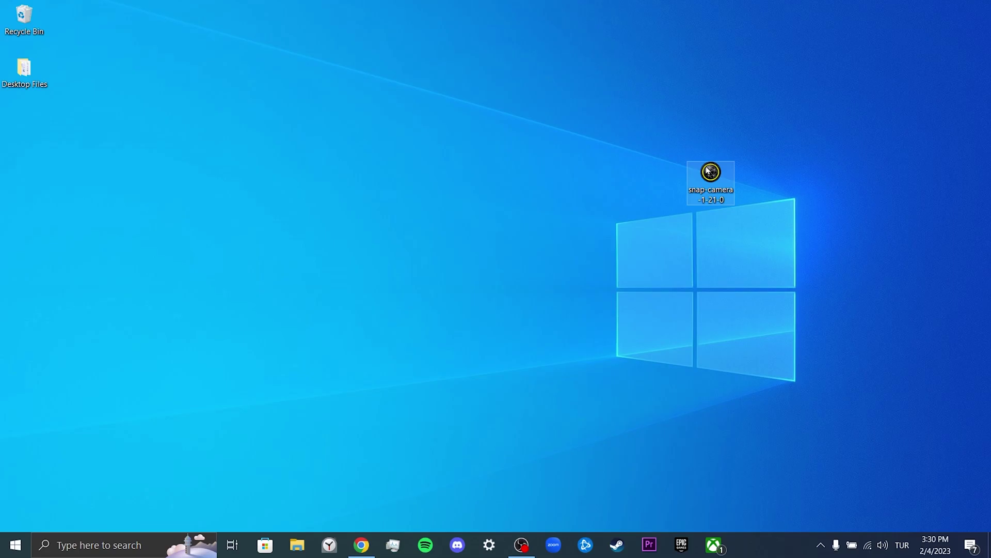
Launch the snap-camera-1-21-0 installer and review the default installation path.
double_click(708, 172)
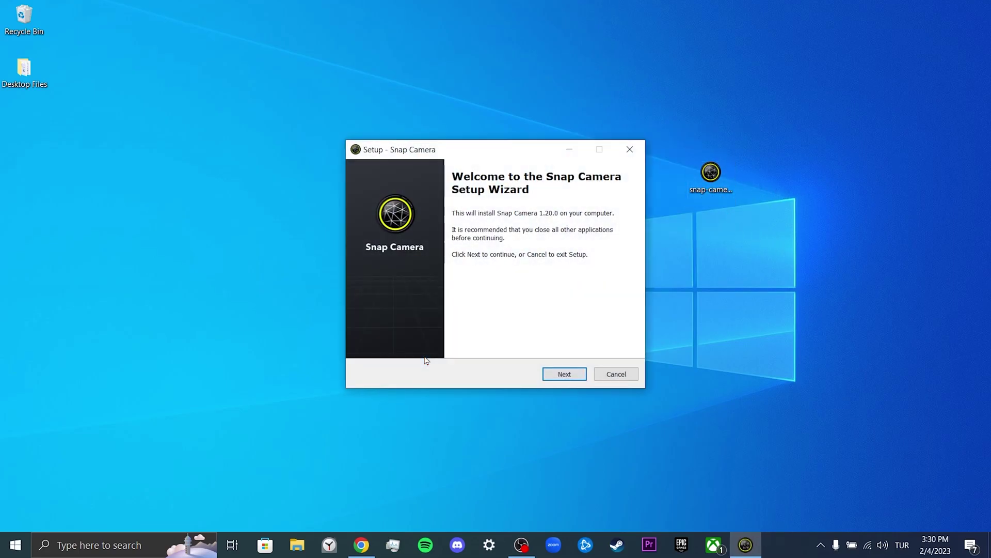
click(576, 377)
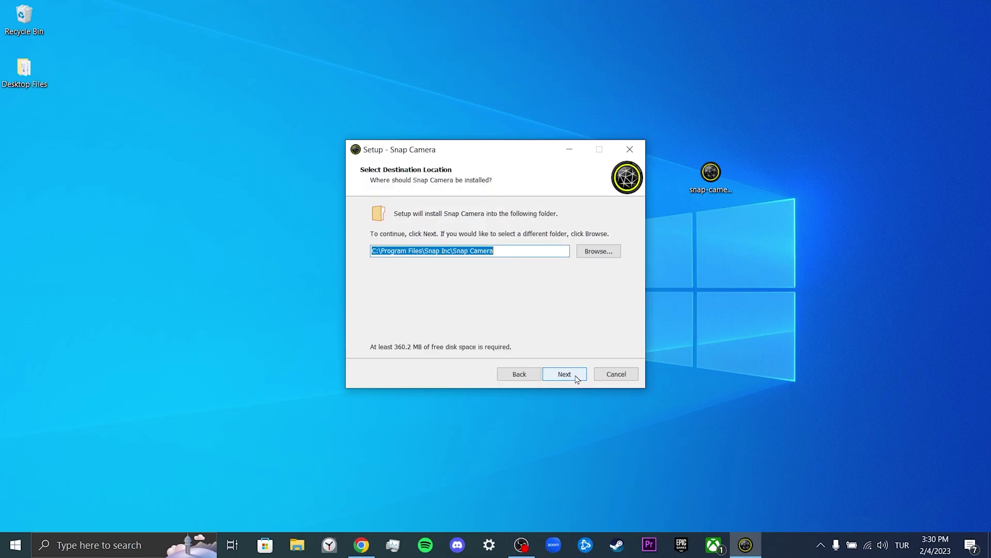
key(End)
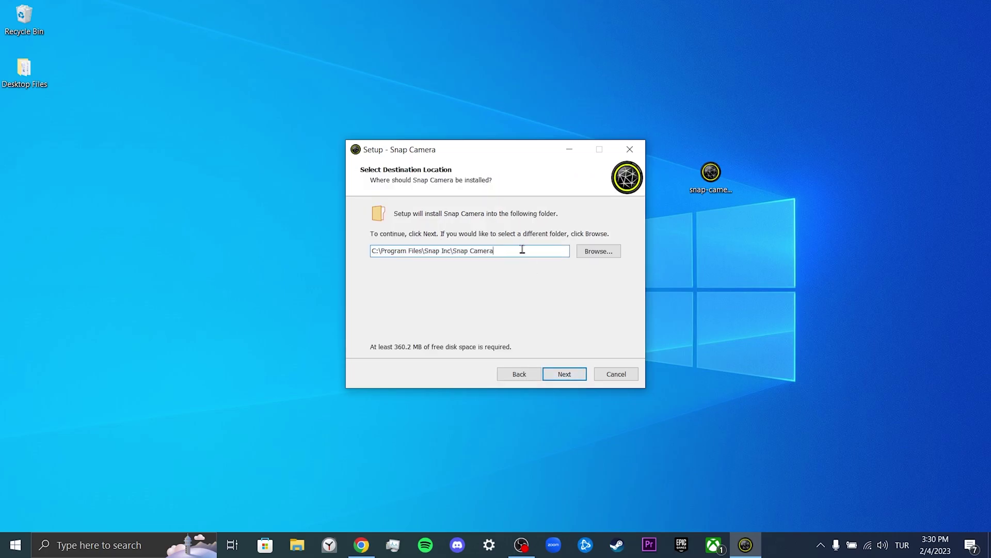
double_click(523, 250)
click(523, 253)
key(ctrl+a)
key(super+c)
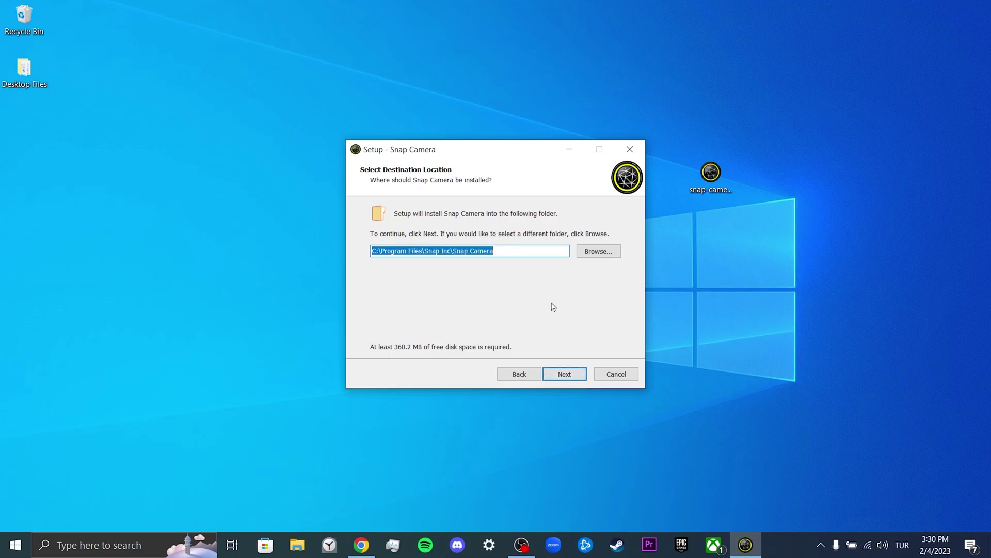
Keep the default C:\Program Files\Snap Inc\Snap Camera folder, add a desktop shortcut, and install.
click(577, 373)
click(578, 373)
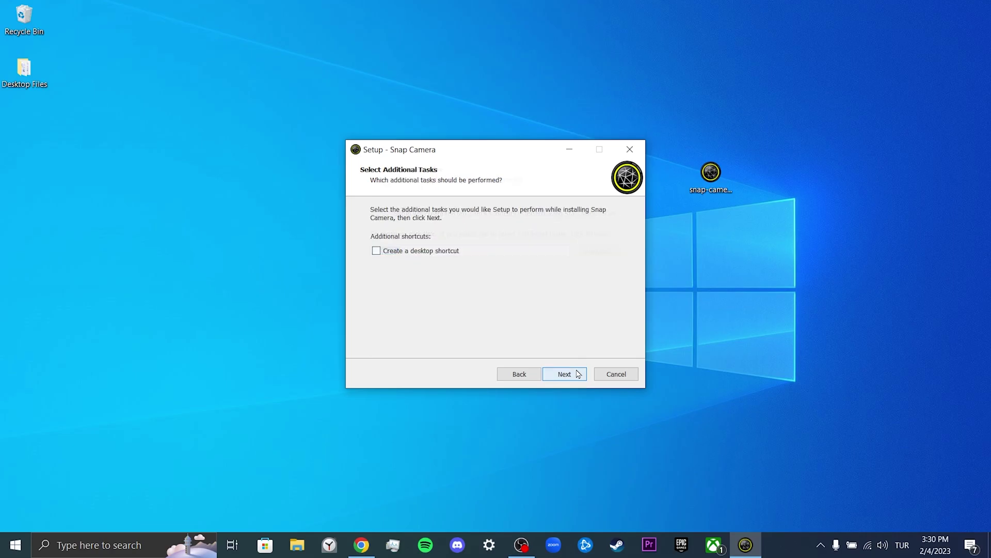
click(378, 252)
click(565, 373)
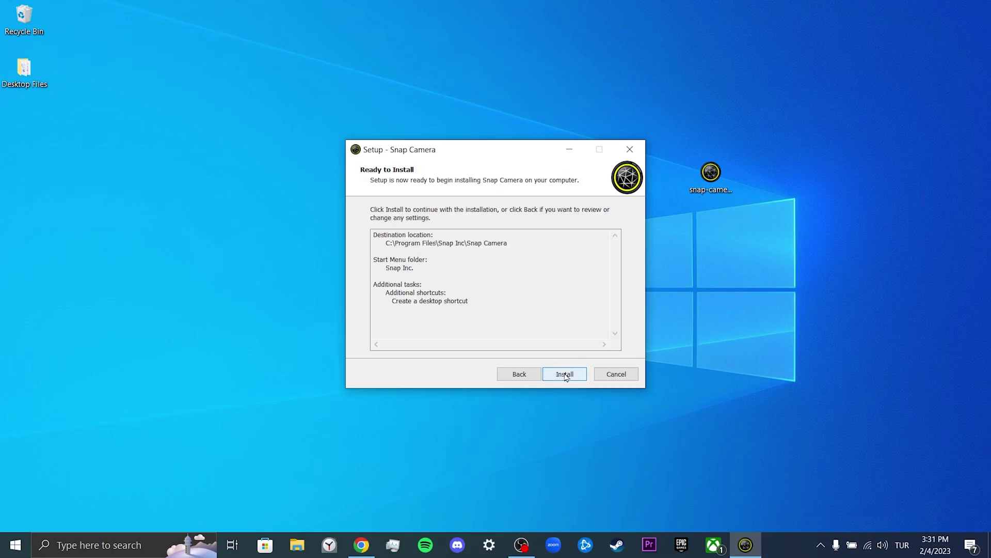
click(564, 374)
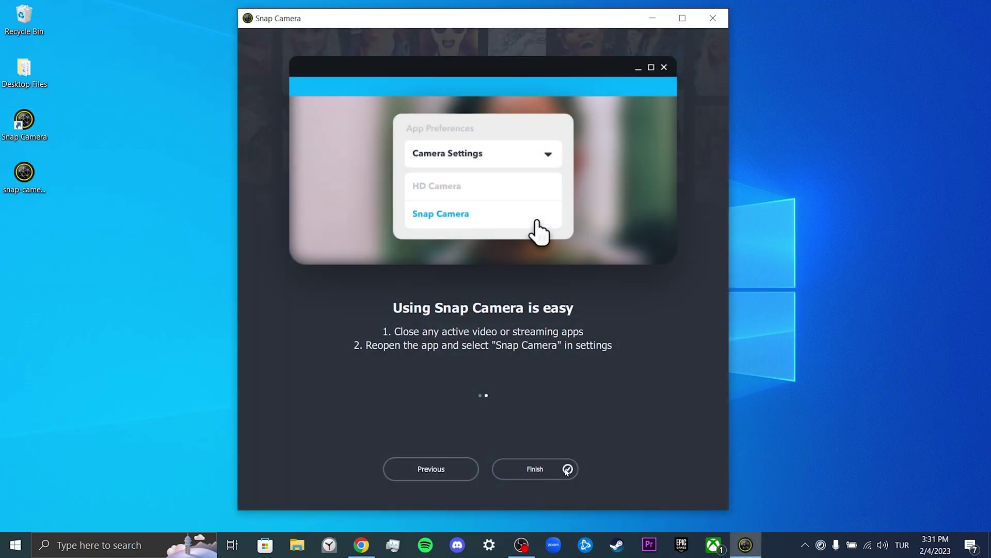
Finish the onboarding tour, close Snap Camera, and switch Chrome to the SnapCameraPreservation README.
click(565, 471)
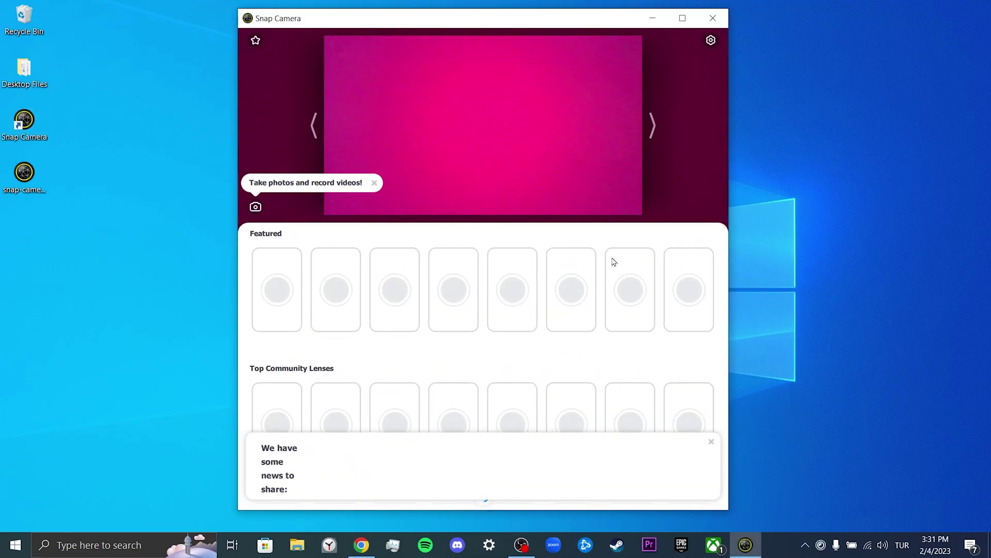
click(712, 18)
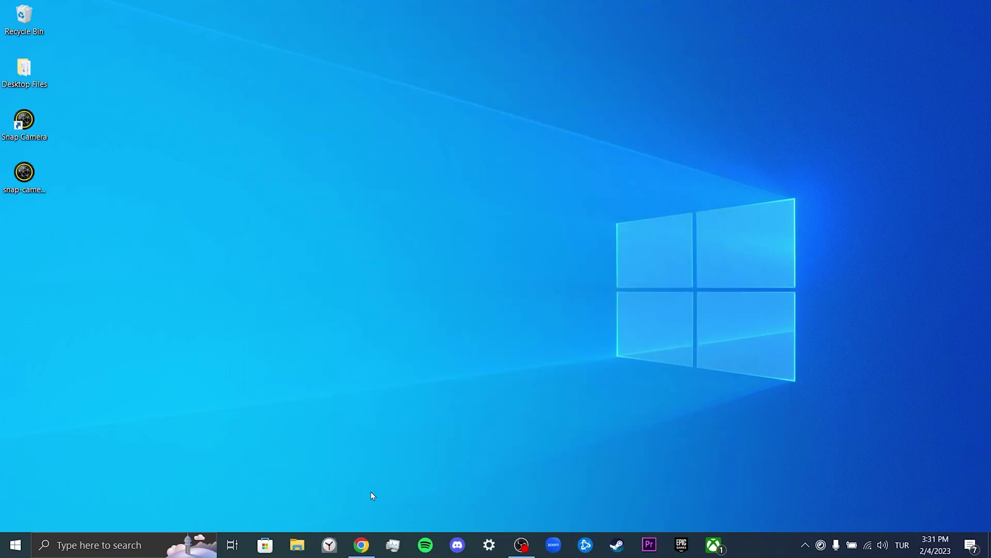
click(361, 544)
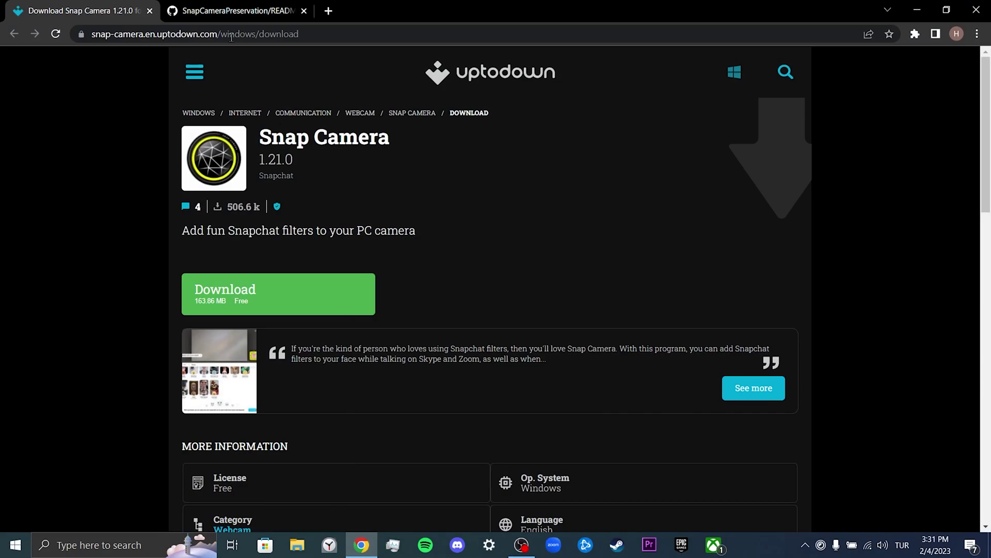
click(230, 11)
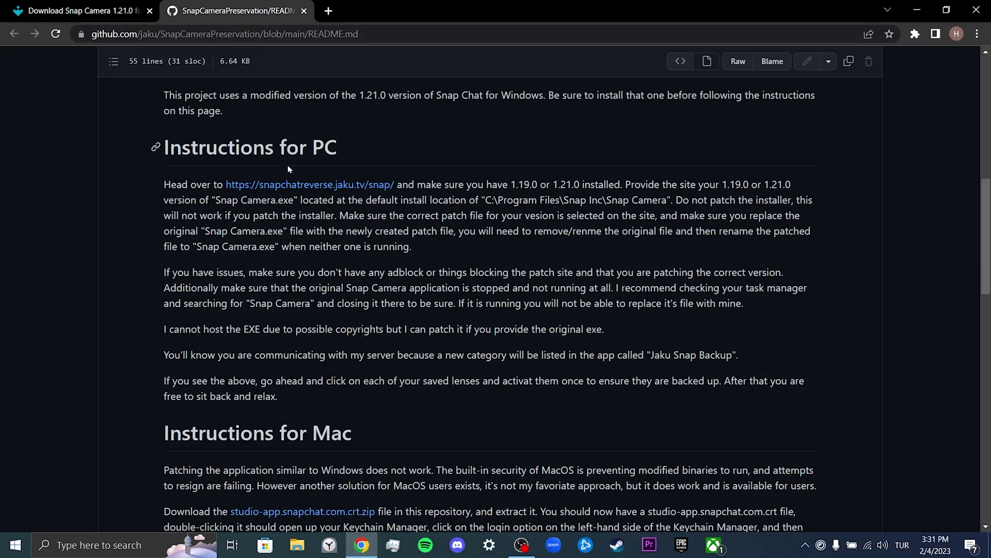
Open the patcher in a new tab and load Snap Camera.exe from C:\Program Files\Snap Inc\Snap Camera.
middle_click(332, 185)
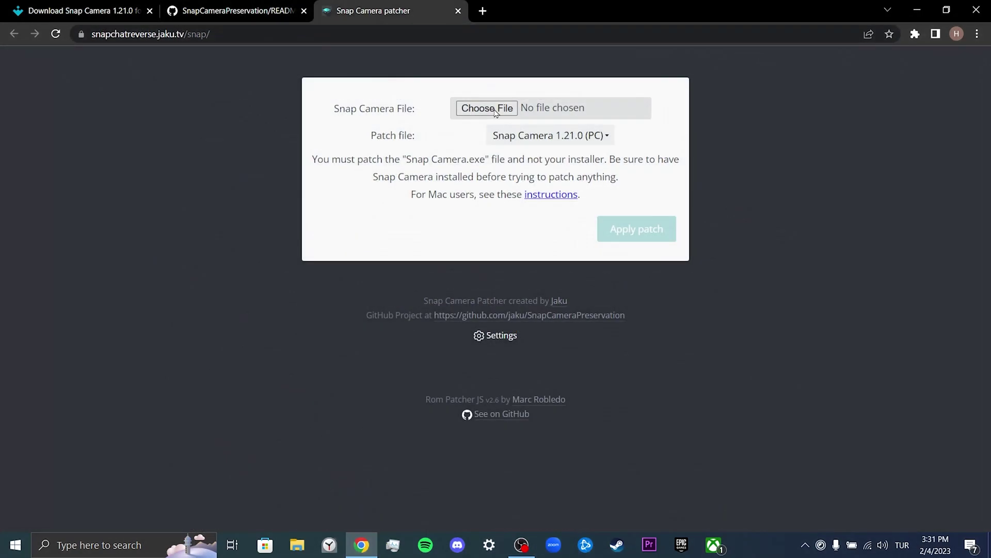
click(494, 109)
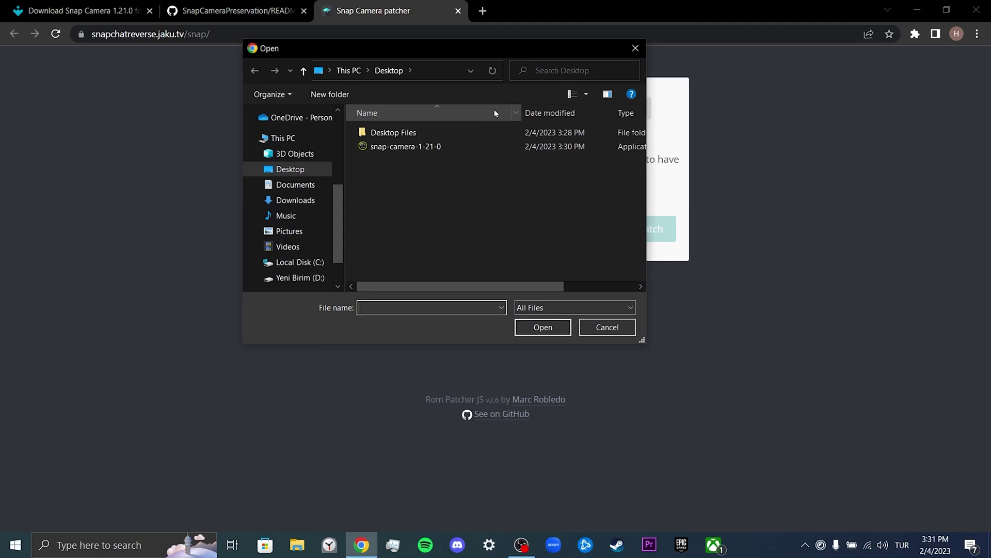
click(420, 66)
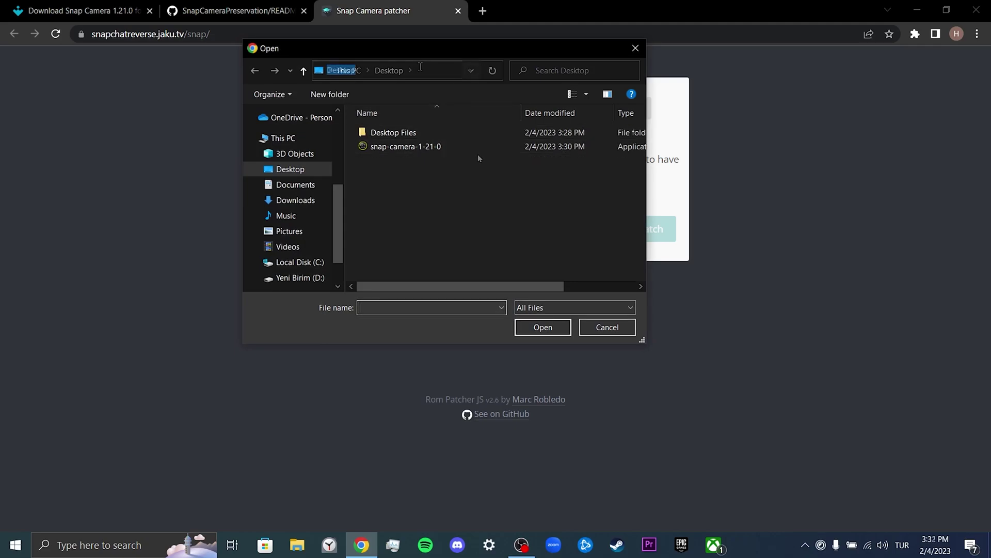
key(BackSpace)
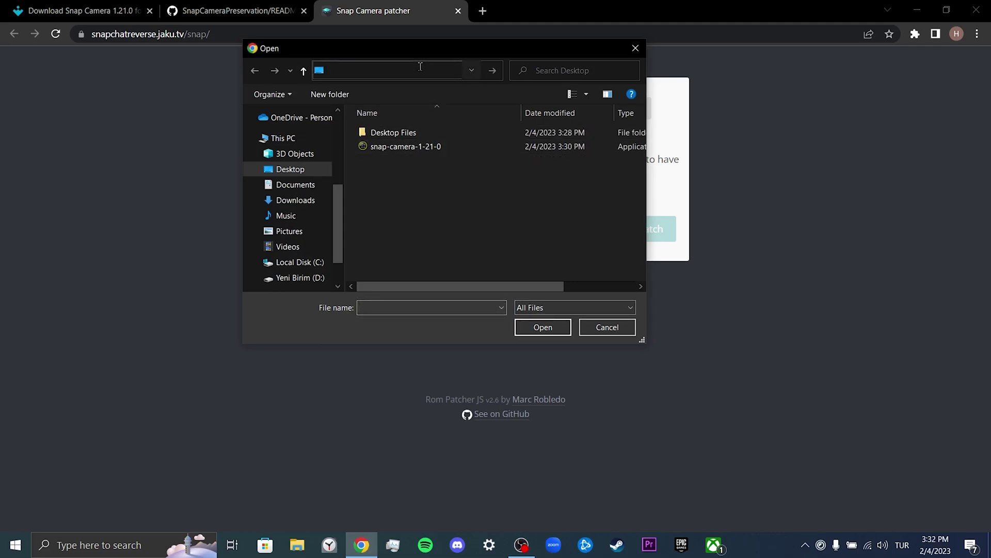
right_click(421, 70)
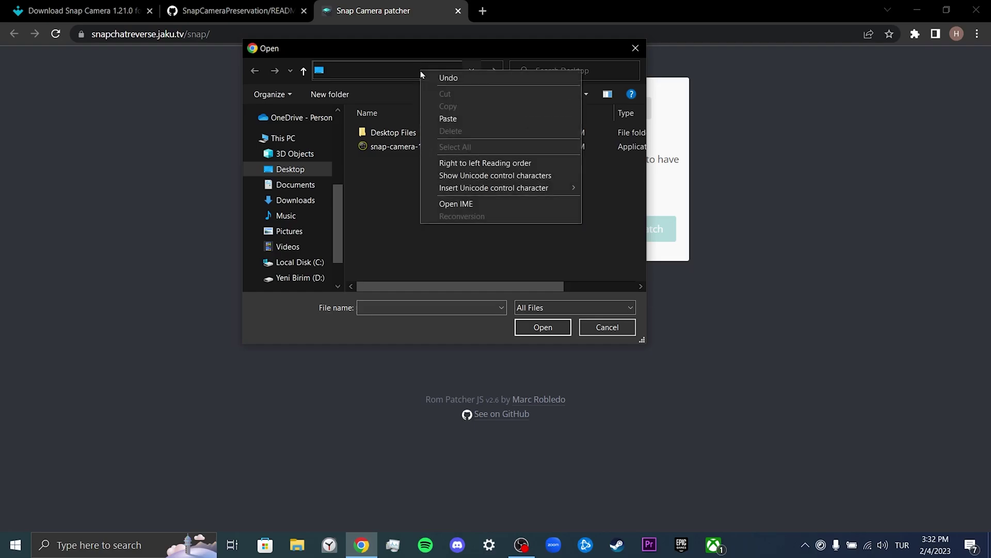
click(447, 118)
click(499, 75)
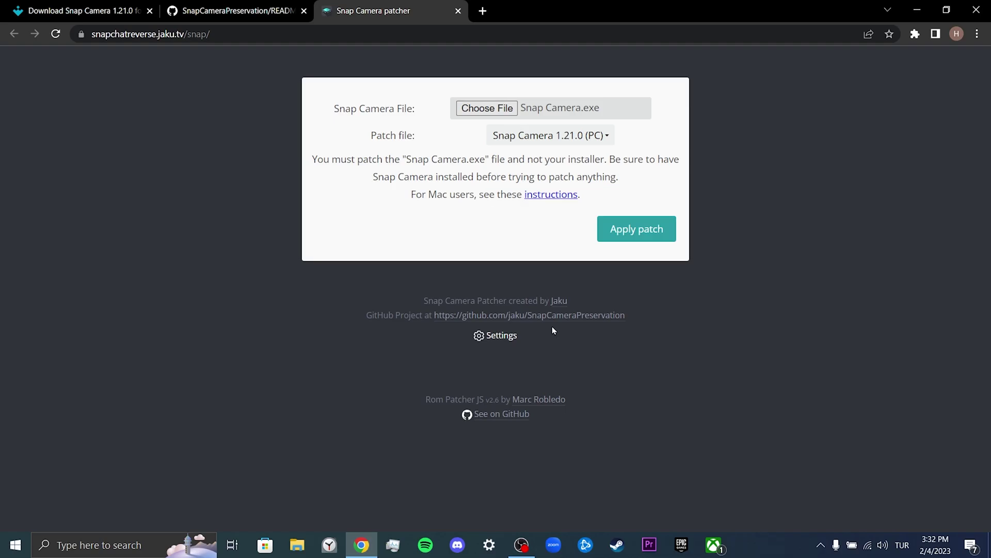
click(917, 10)
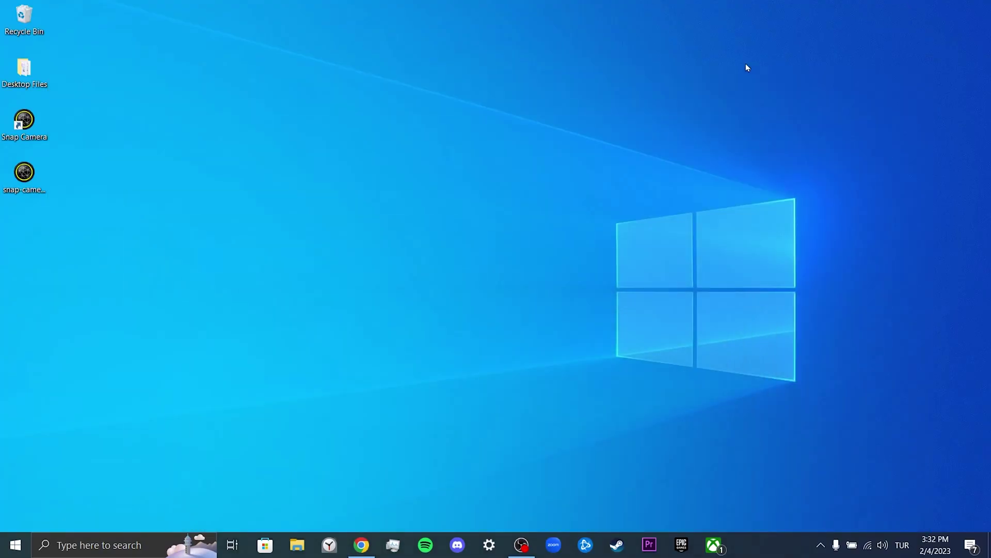
right_click(35, 125)
click(126, 153)
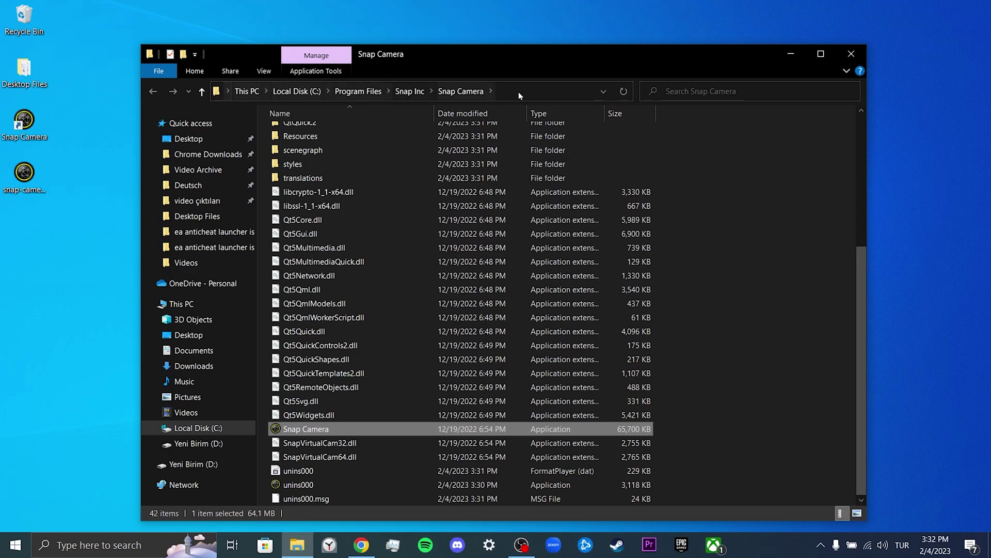
click(790, 53)
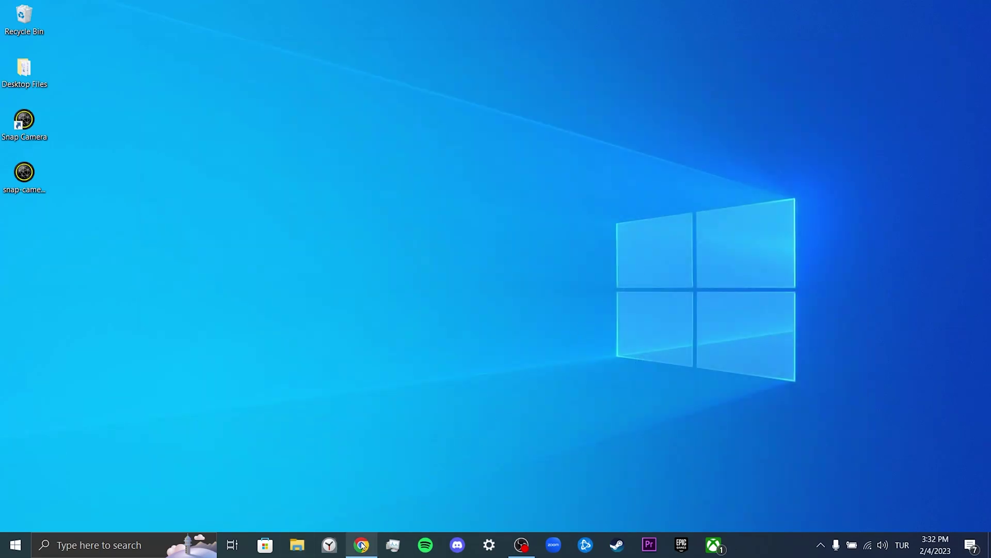
click(362, 545)
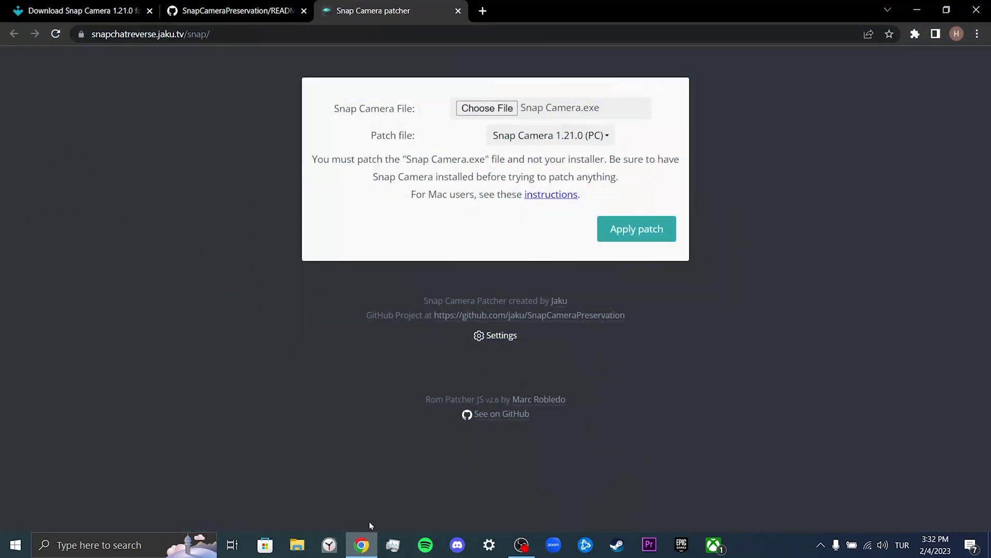
Apply the patch to save 'Snap Camera (patched)' on the desktop, then close Chrome.
click(640, 231)
double_click(717, 16)
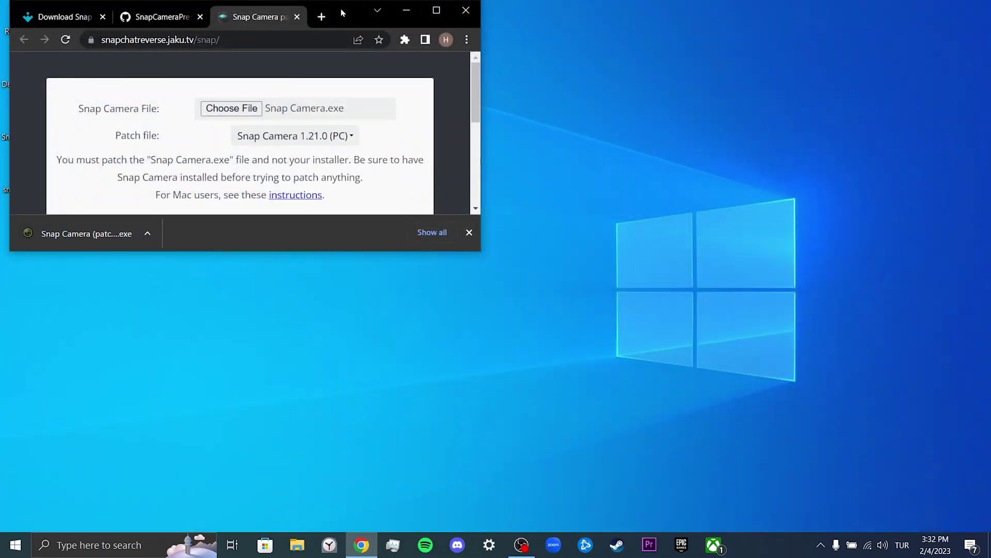
drag(342, 12, 605, 42)
click(732, 40)
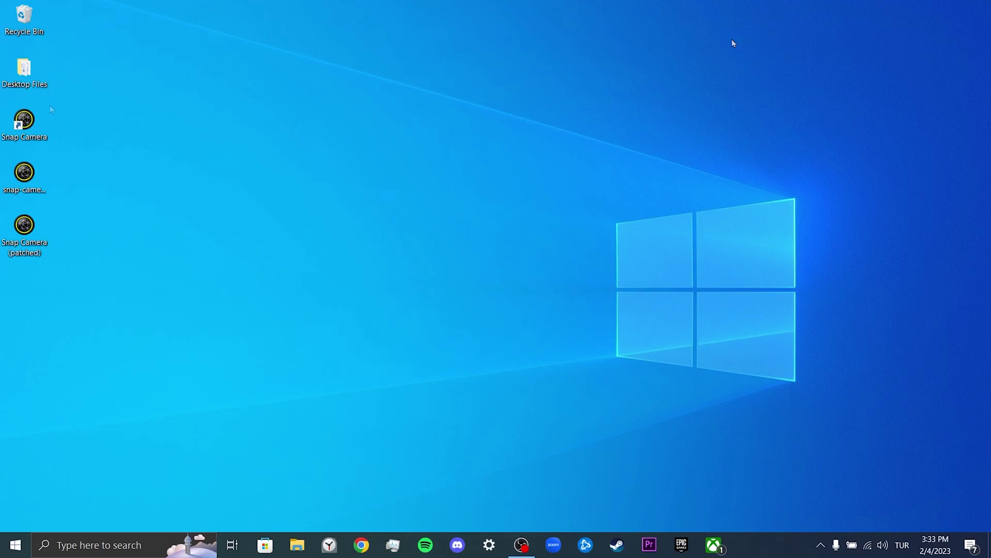
Open the Snap Camera install folder from the shortcut and try deleting the original Snap Camera application.
right_click(33, 112)
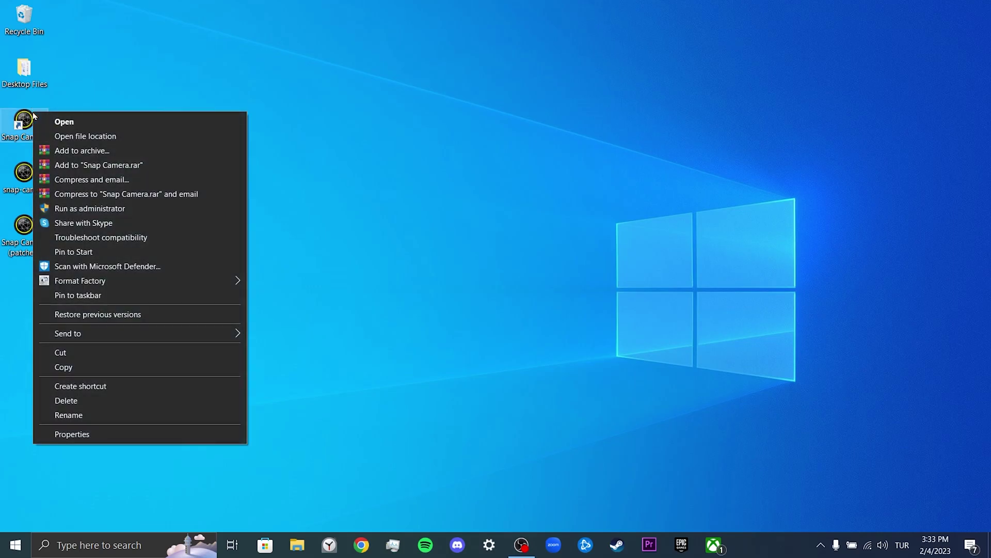
click(113, 136)
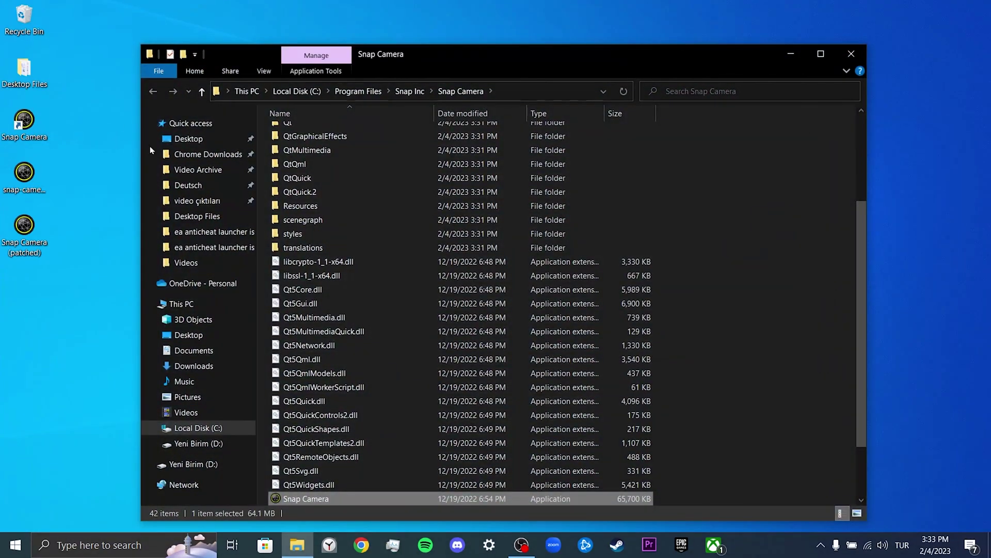
scroll(335, 212, down, 2)
right_click(323, 432)
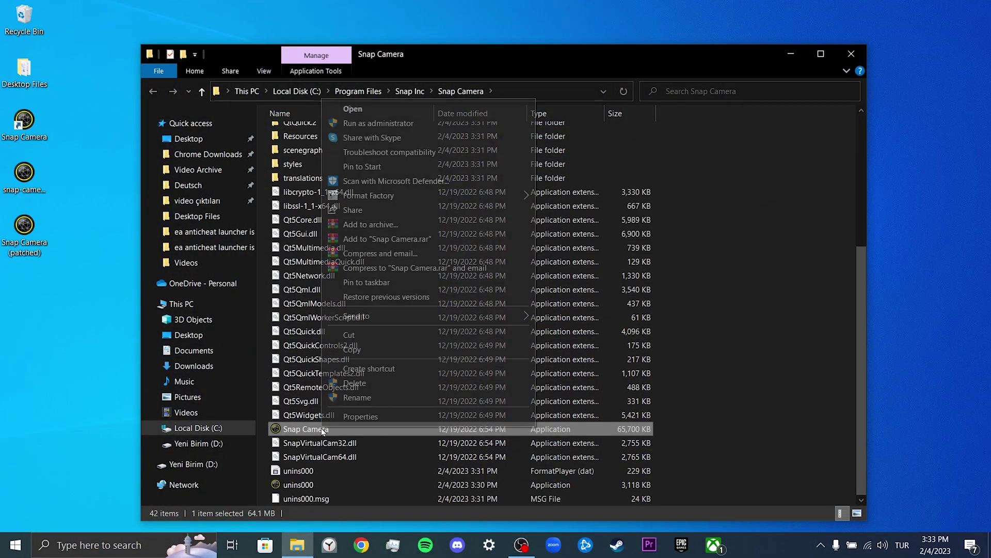
click(381, 386)
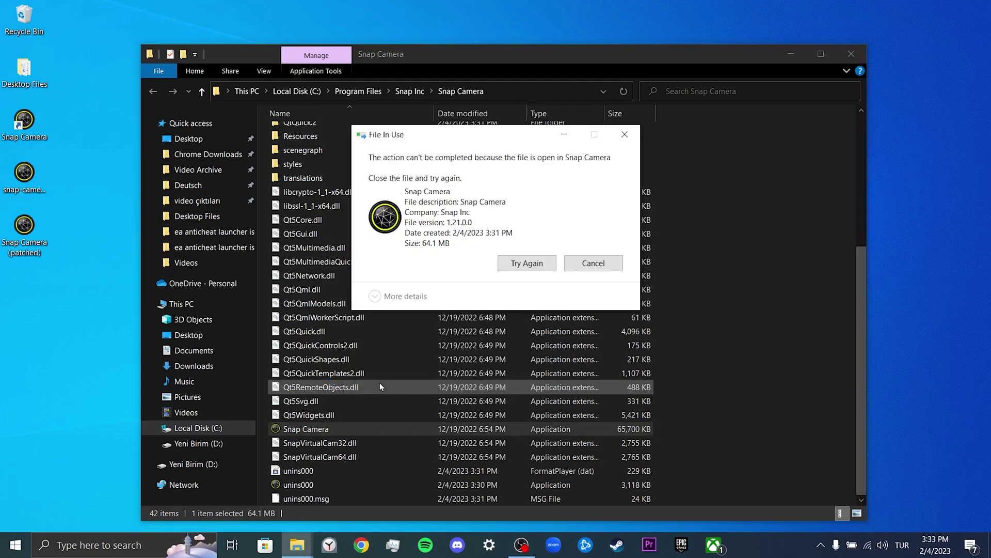
click(526, 264)
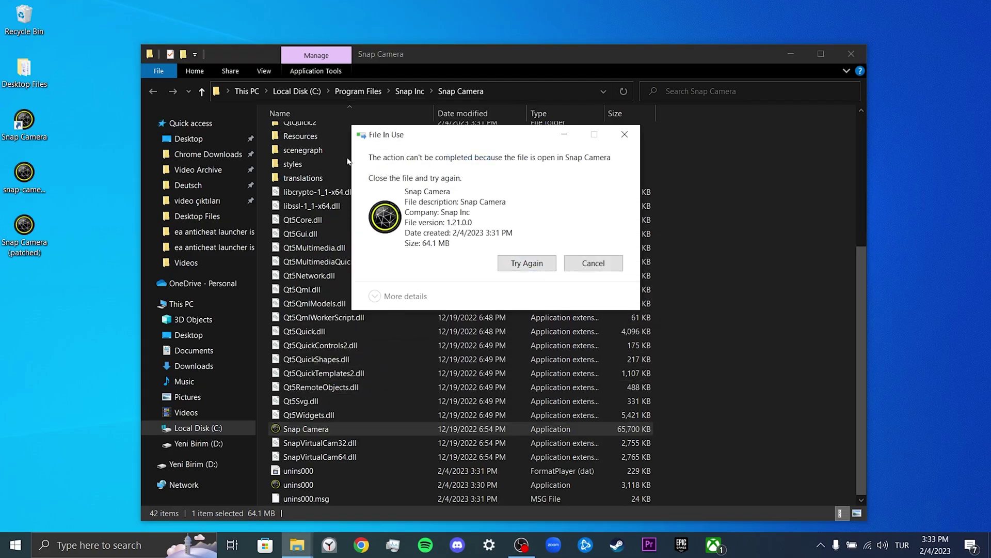
Quit the running Snap Camera from the notification area.
click(825, 550)
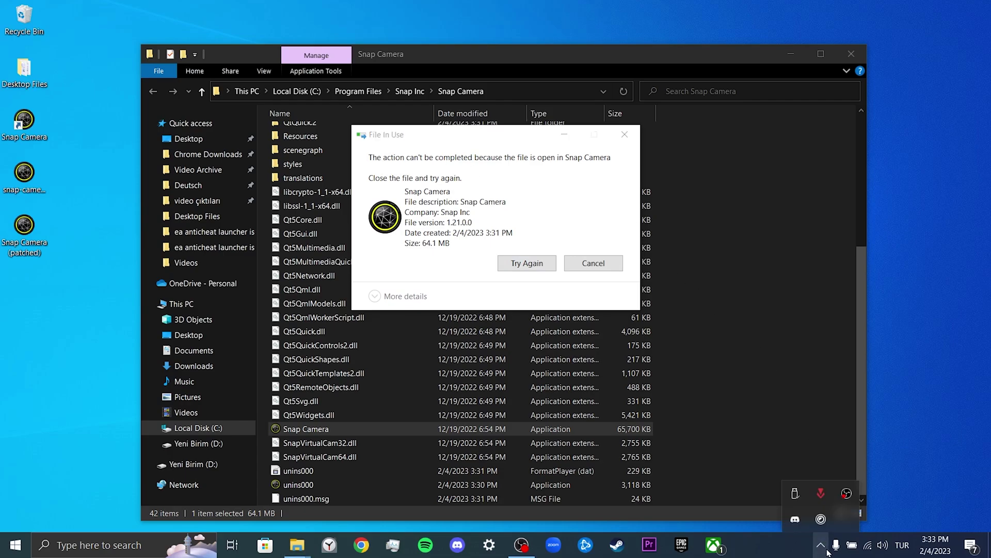
right_click(822, 518)
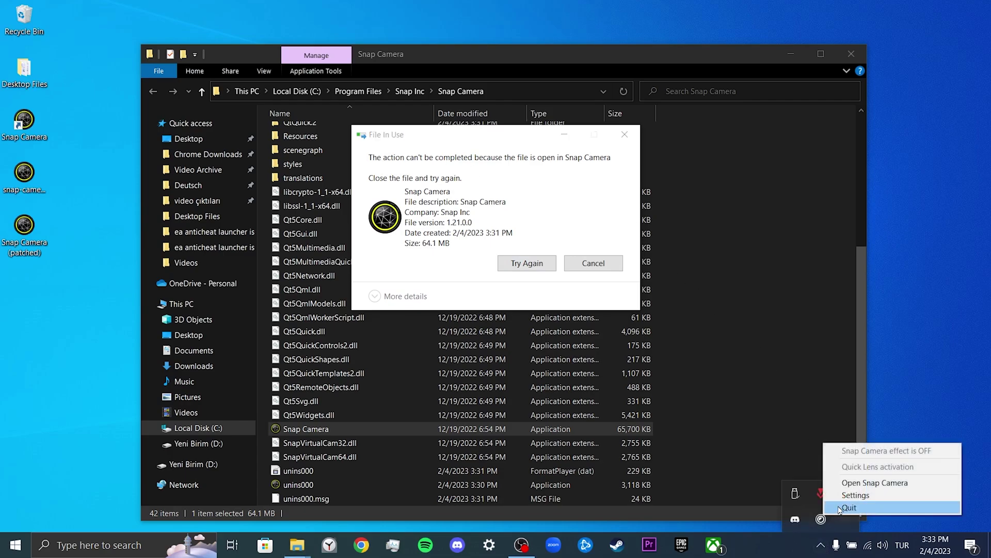
click(840, 508)
Finish deleting the original and move 'Snap Camera (patched)' into the install folder with admin permission.
click(531, 264)
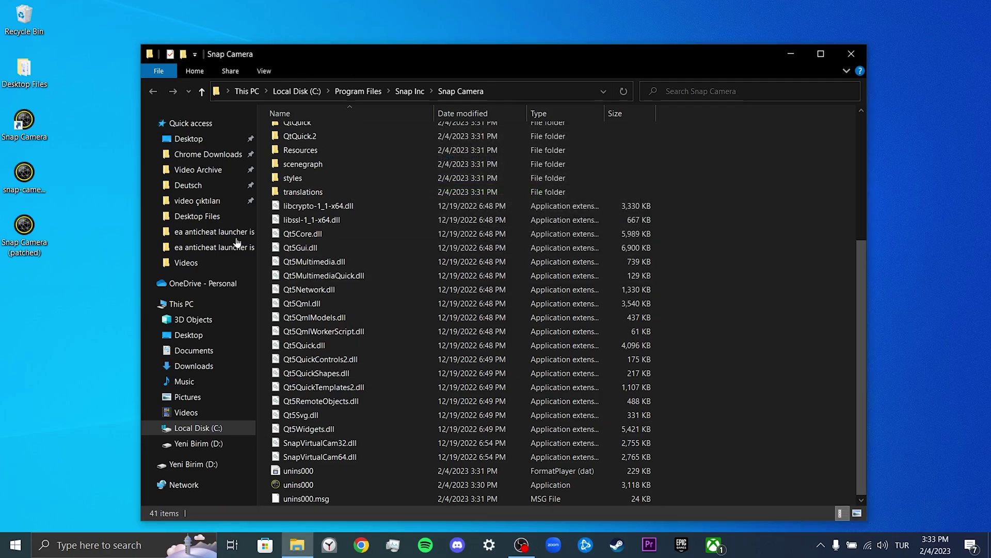
mouse_move(34, 231)
mouse_down()
mouse_move(628, 336)
mouse_move(732, 337)
mouse_up()
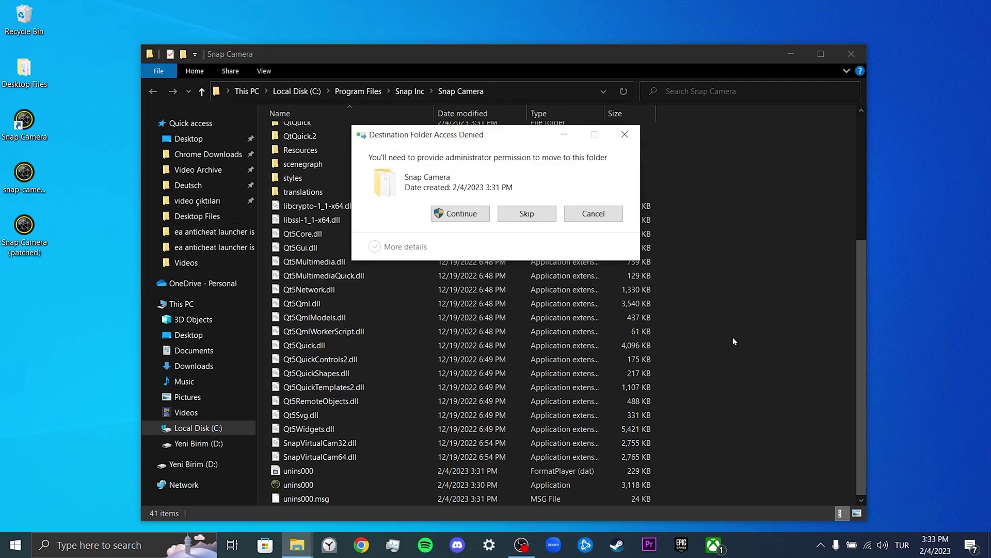
click(458, 214)
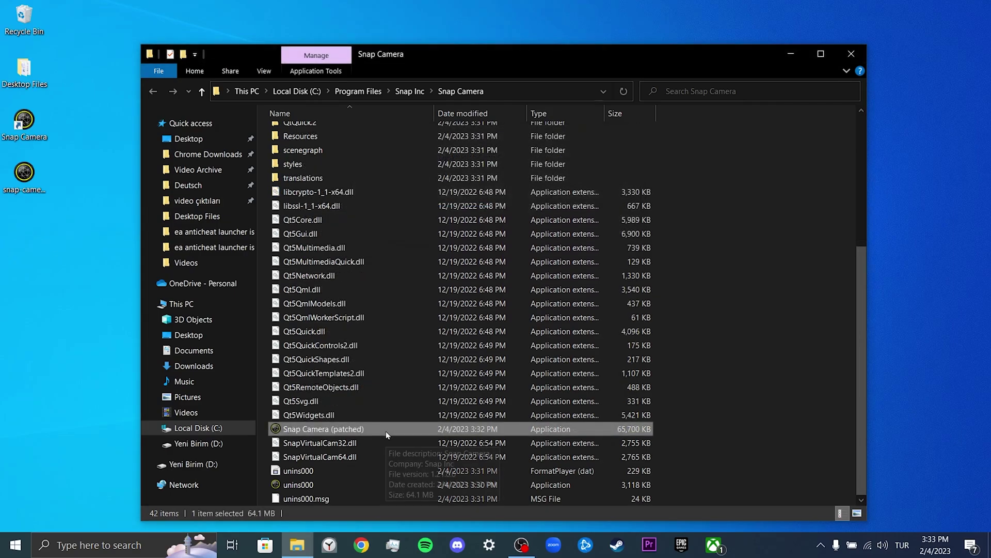
Rename the patched file to 'Snap Camera', close Explorer, and launch Snap Camera.
key(F2)
click(384, 429)
key(BackSpace)
key(BackSpace)
key(BackSpace)
click(693, 366)
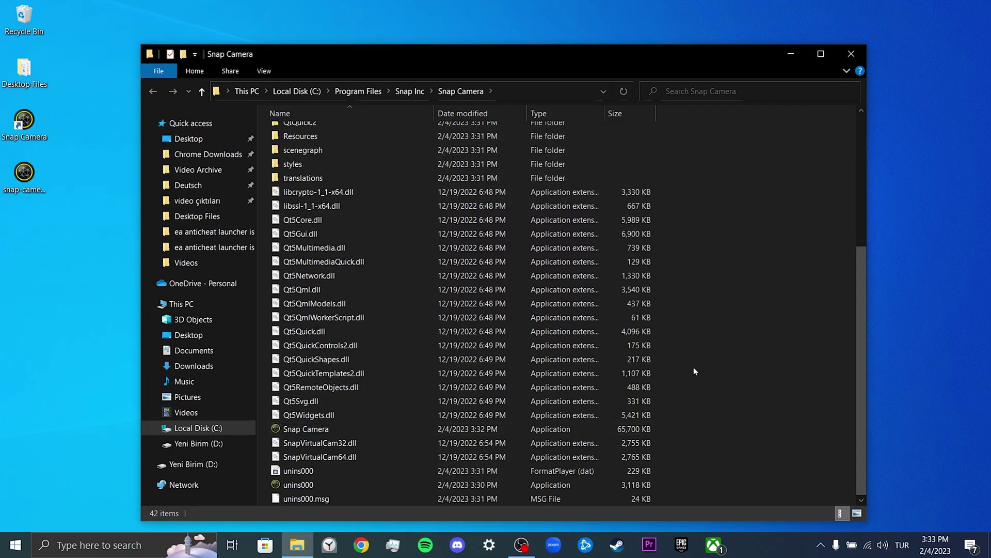
key(alt+F4)
key(Return)
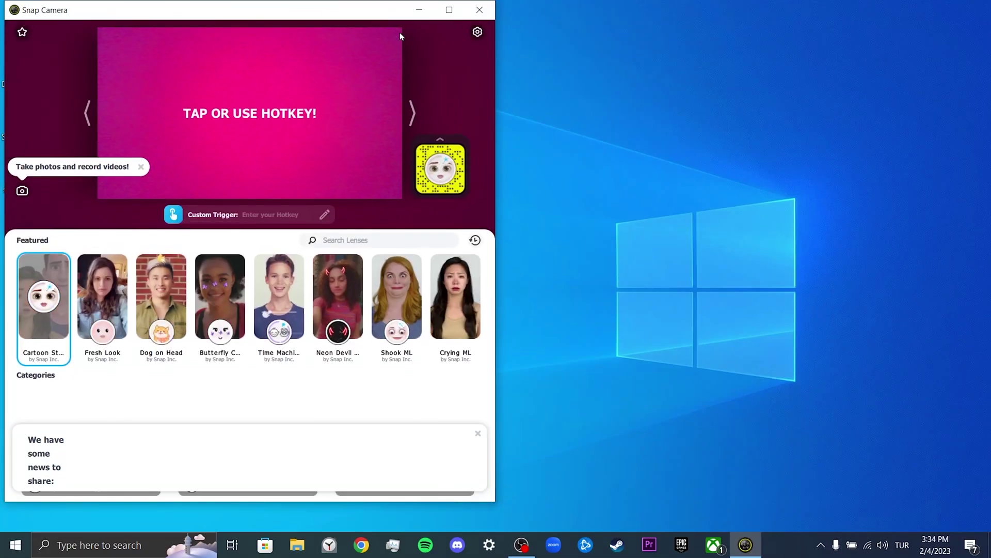
Refresh the desktop, move the Snap Camera window aside, and close it.
right_click(593, 137)
click(653, 177)
drag(251, 17, 531, 34)
click(763, 24)
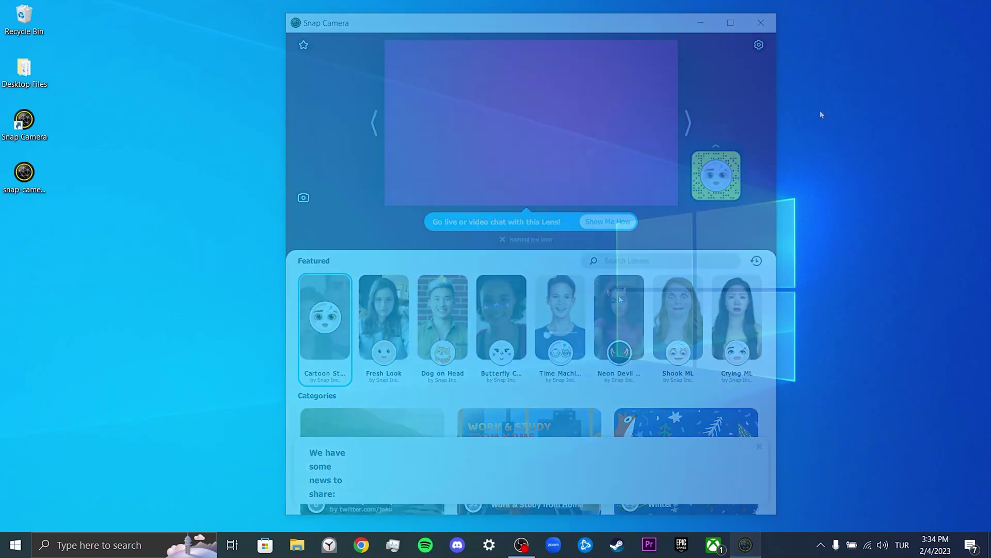